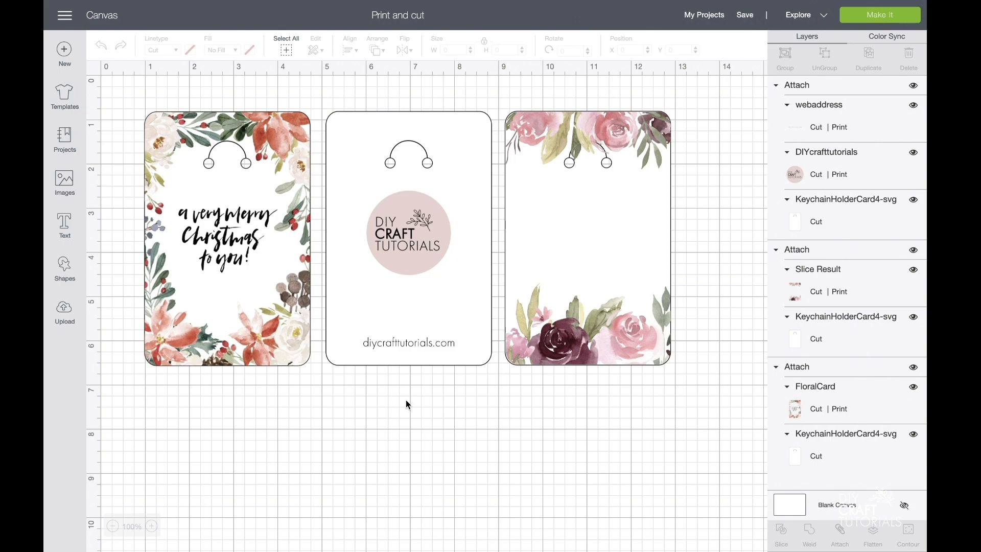
Start a new blank project and upload KeychainHolderCard4-svg.svg from the print and cut folder, keeping its file name.
left_click(64, 57)
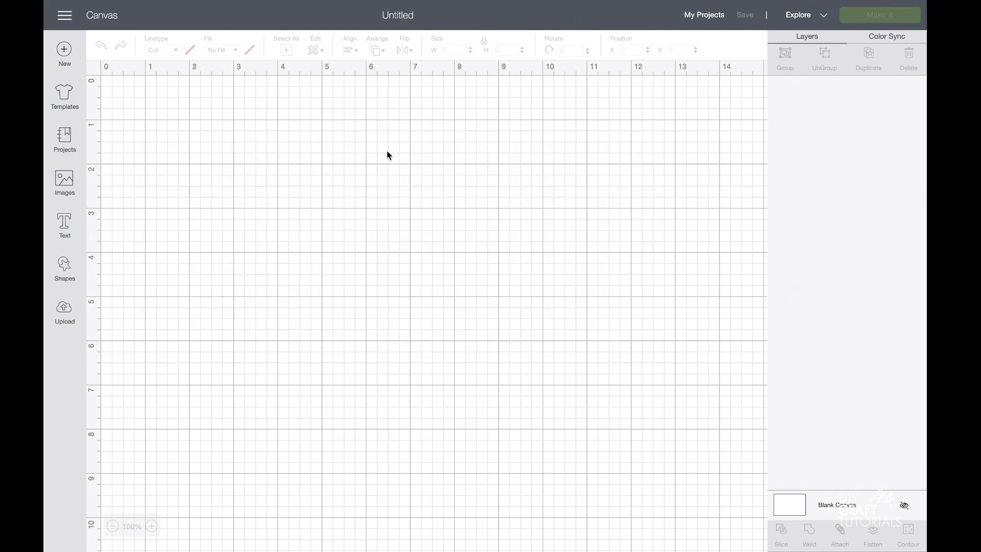
left_click(68, 311)
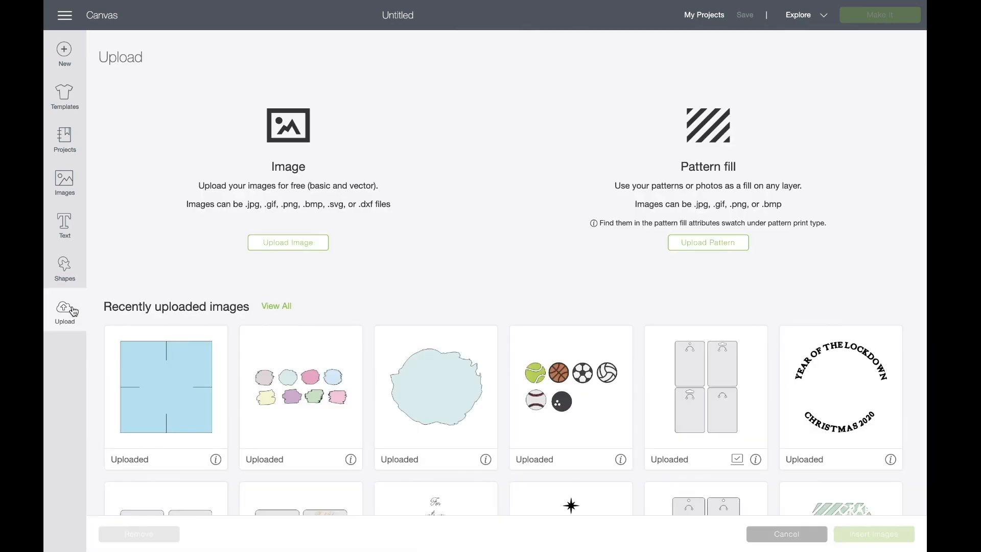
left_click(286, 245)
left_click(472, 274)
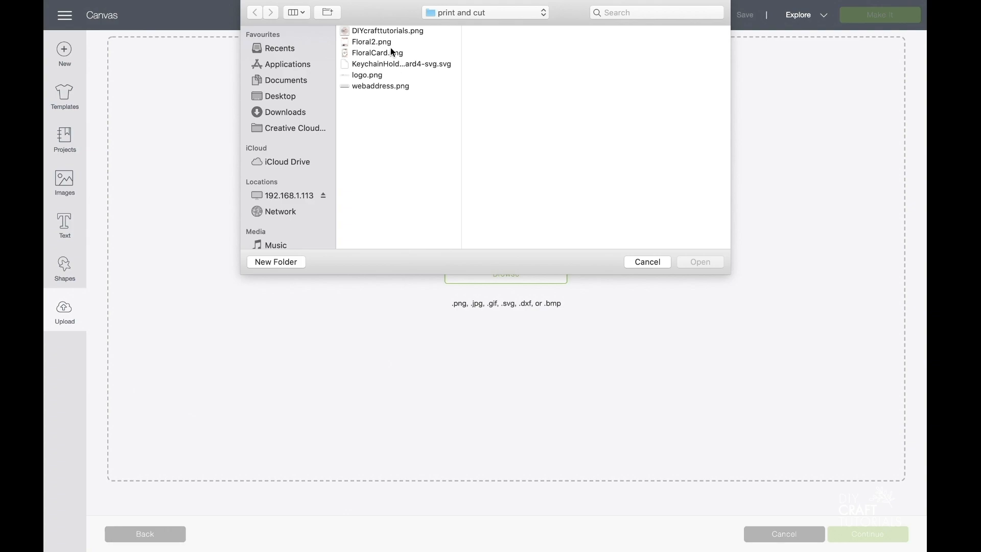
left_click(396, 63)
left_click(716, 262)
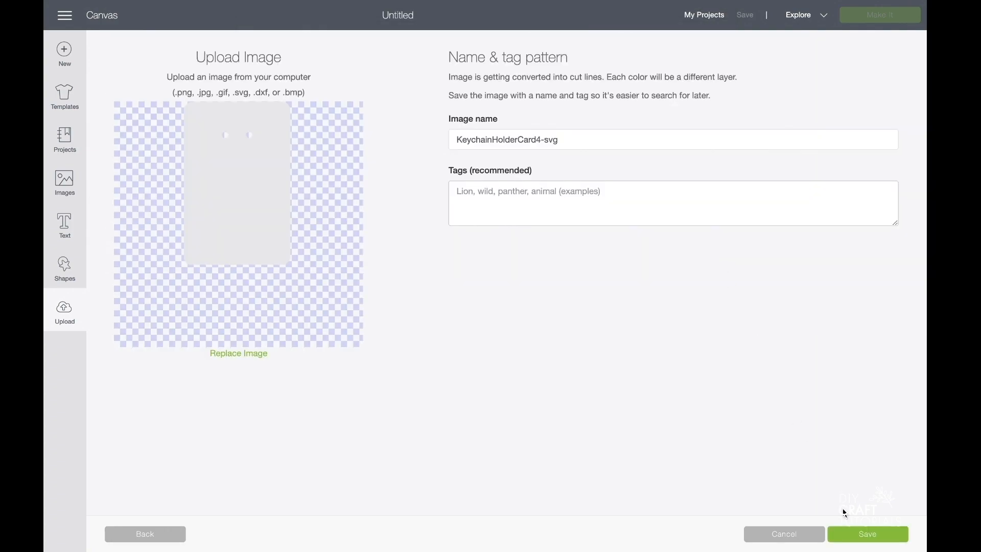
left_click(861, 533)
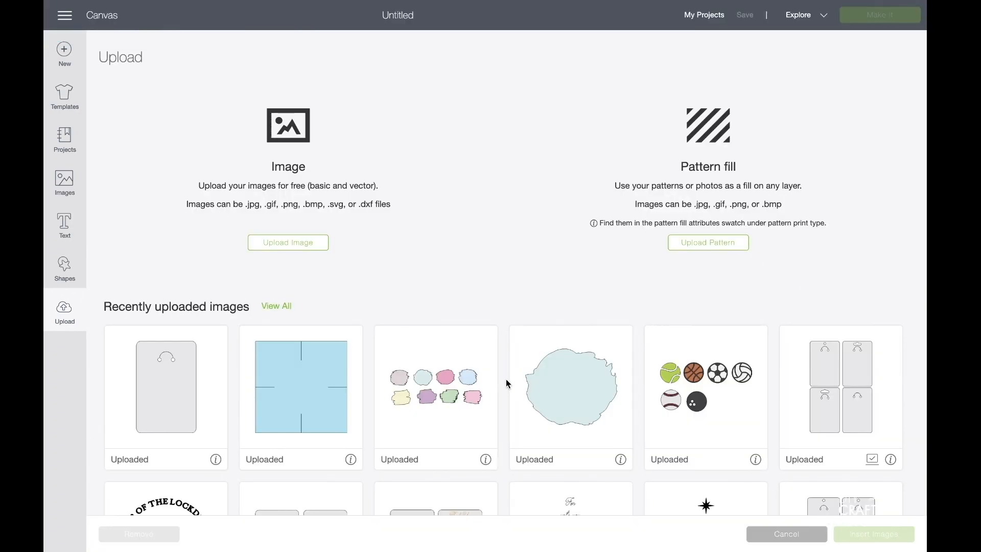
Upload webaddress.png as a Complex image without erasing anything and save it as a Print Then Cut image.
left_click(306, 247)
left_click(464, 277)
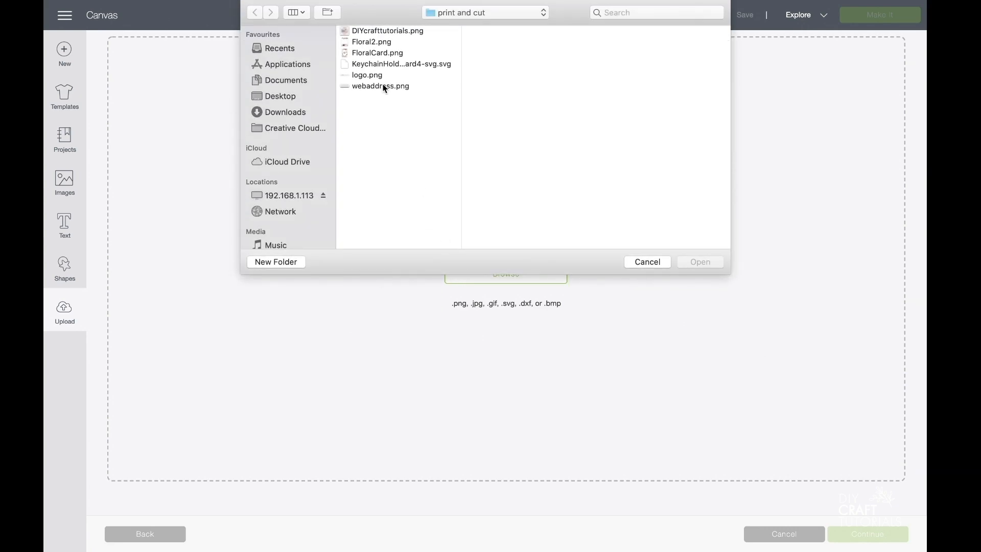
left_click(385, 87)
left_click(700, 263)
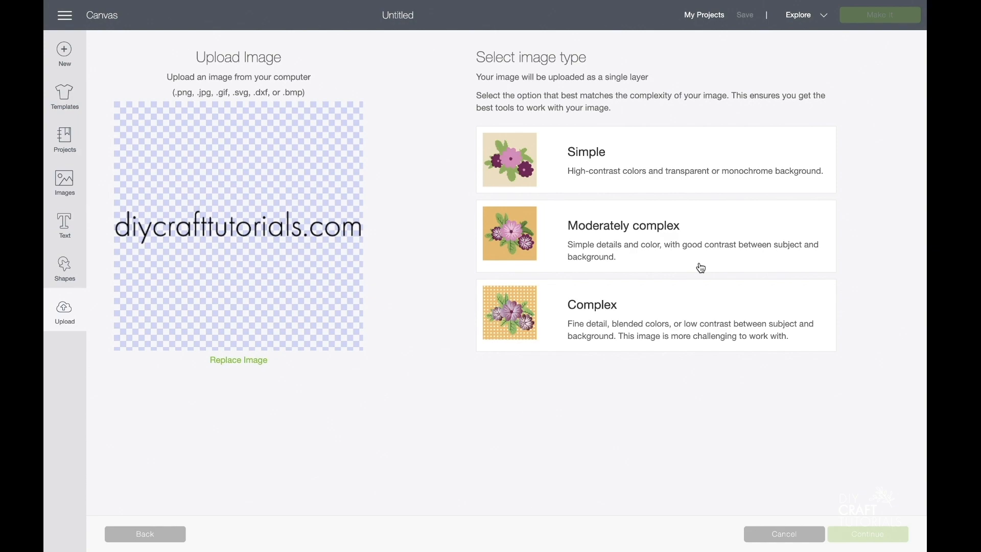
left_click(620, 319)
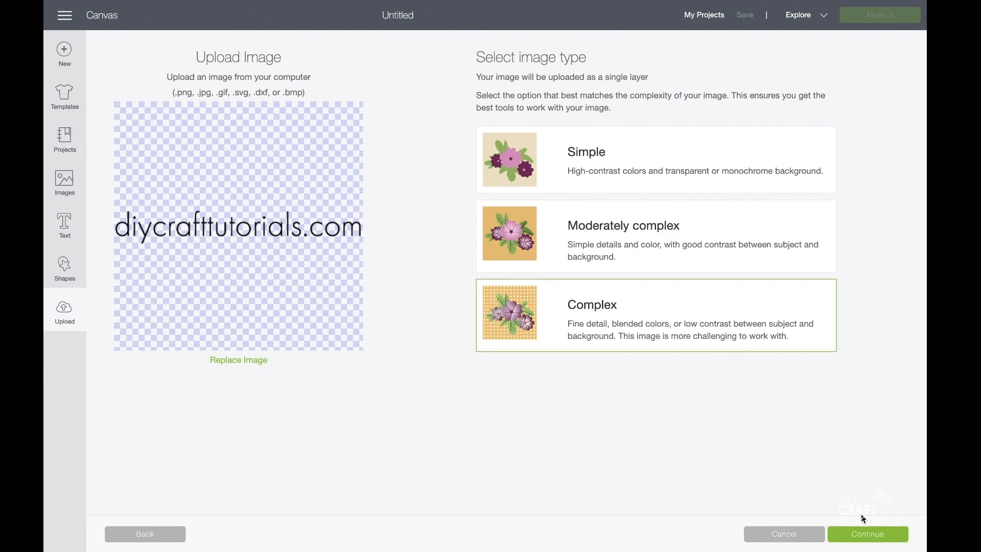
left_click(839, 536)
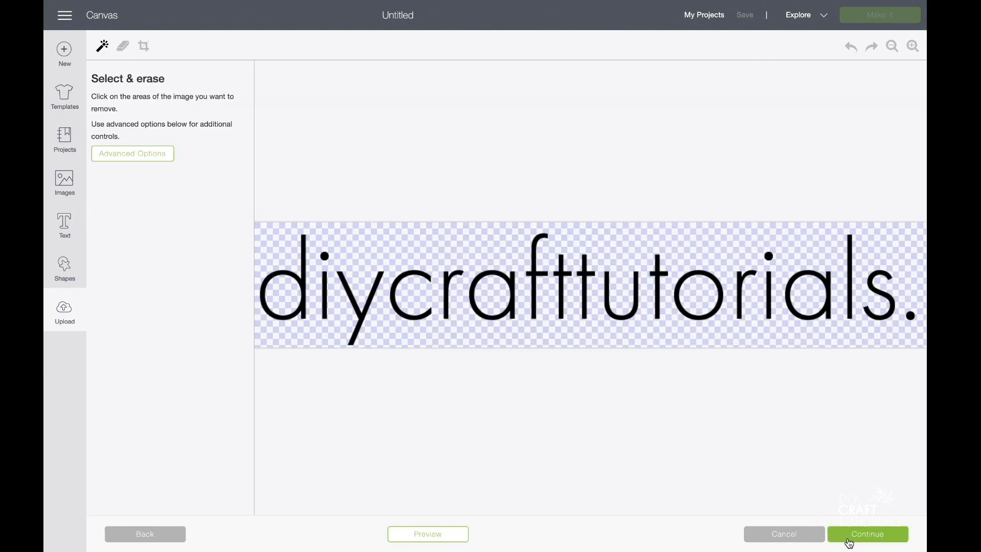
left_click(849, 534)
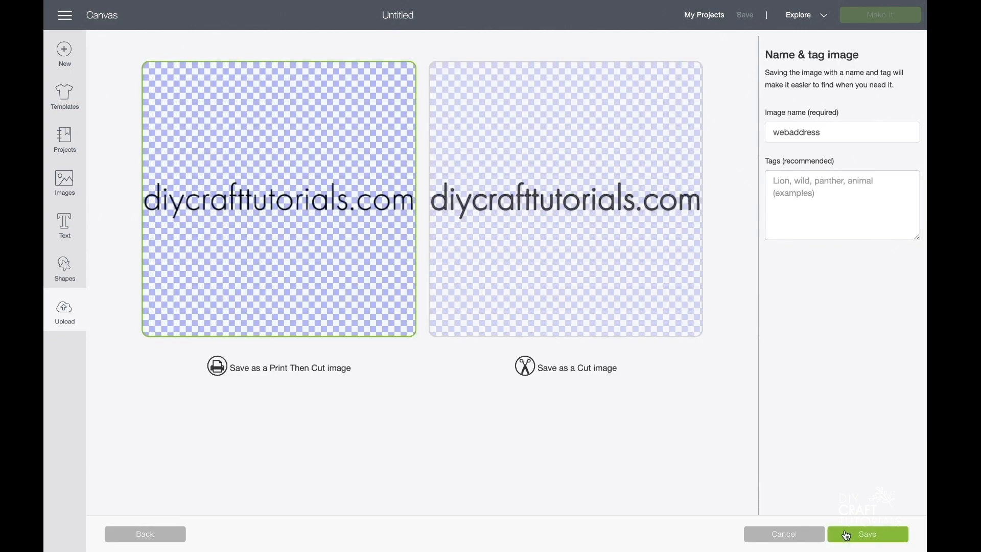
left_click(847, 535)
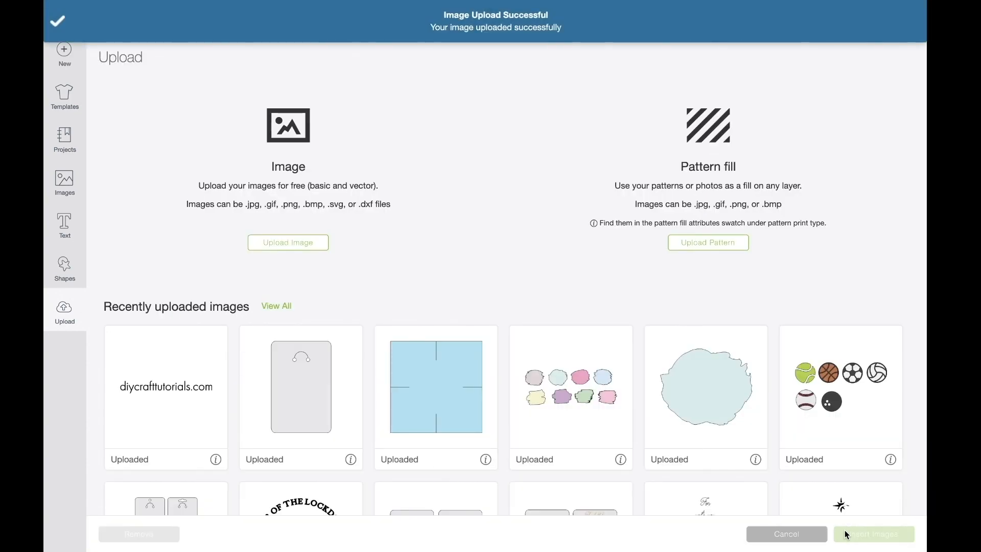
Upload DIYcrafttutorials.png with the Complex image type and continue to background removal.
left_click(305, 243)
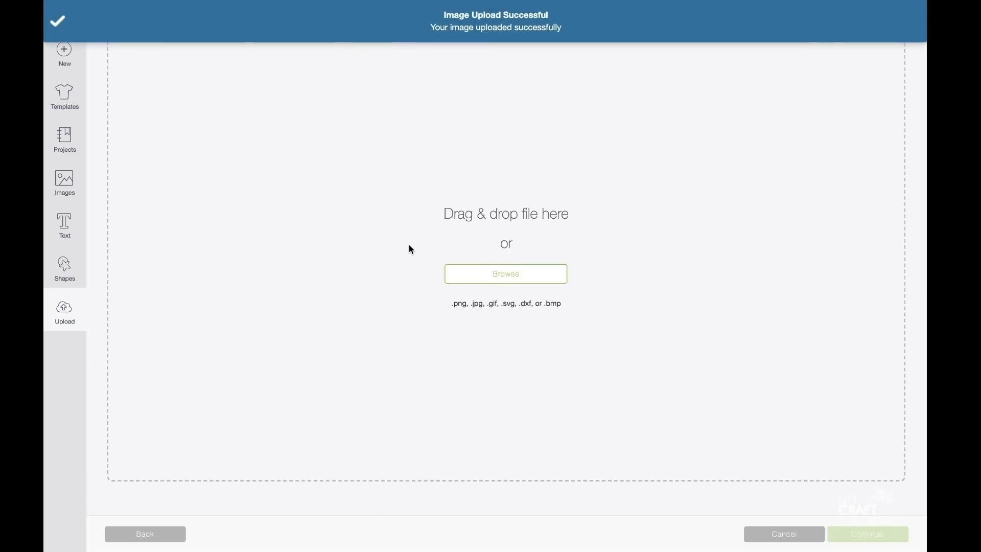
left_click(489, 278)
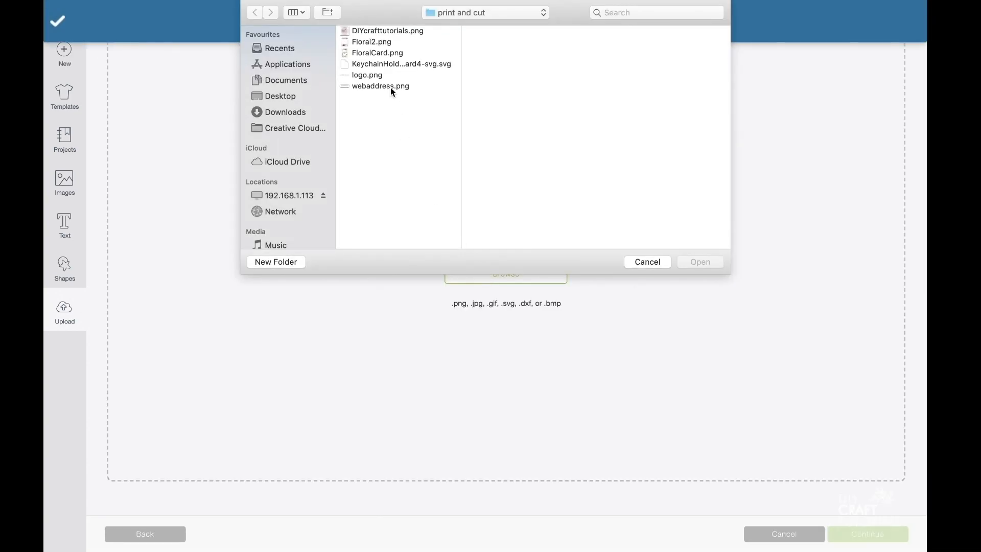
left_click(384, 32)
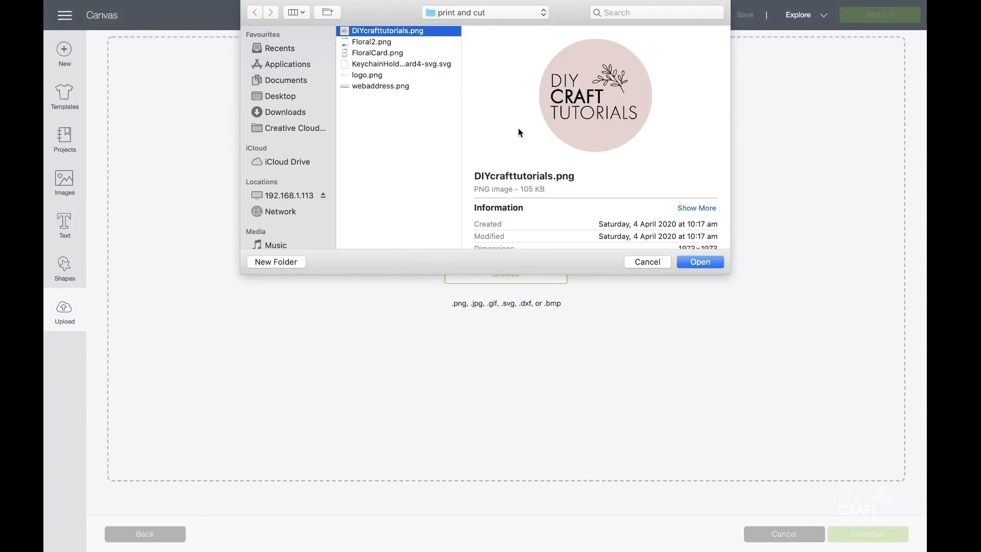
left_click(698, 261)
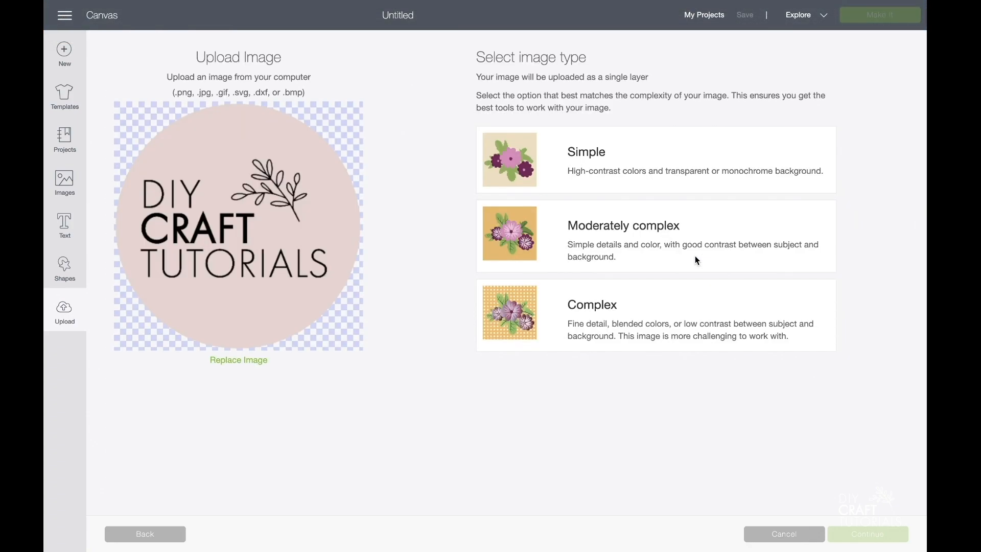
left_click(627, 318)
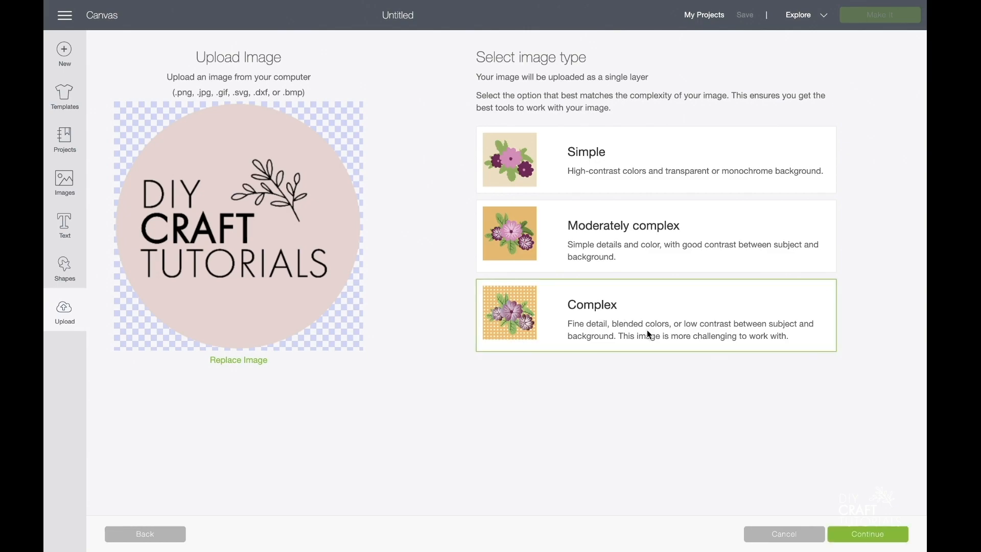
left_click(857, 535)
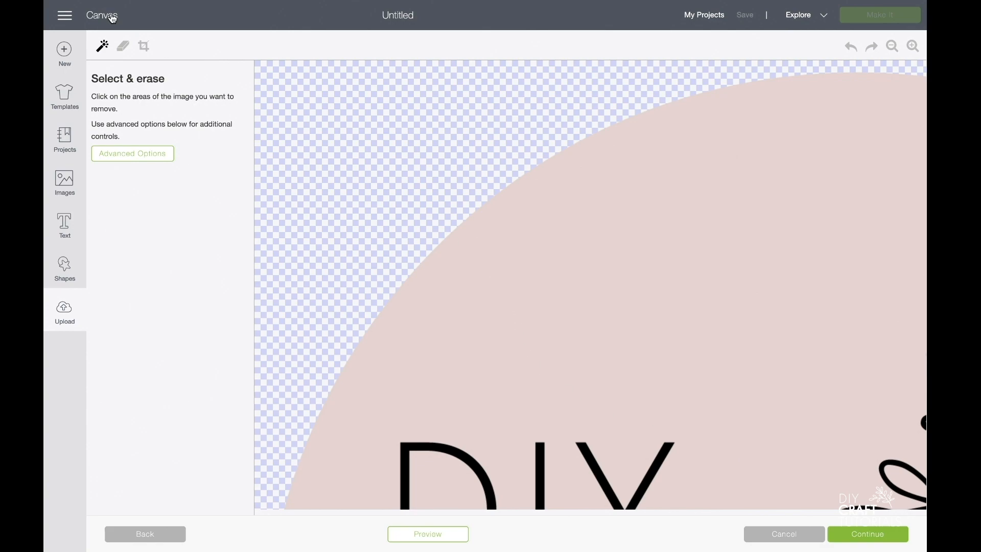
left_click(675, 203)
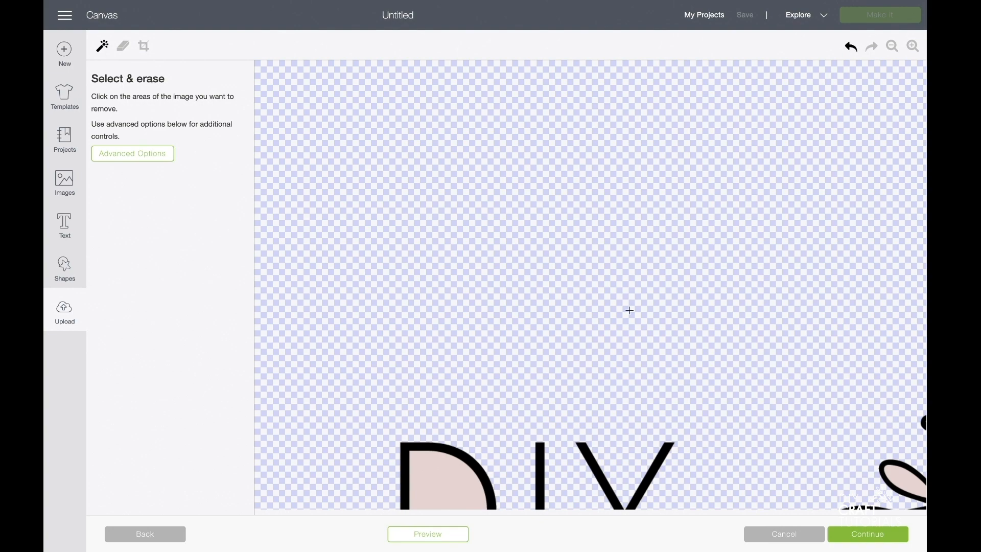
scroll(630, 309, "down", 6)
scroll(630, 310, "down", 1)
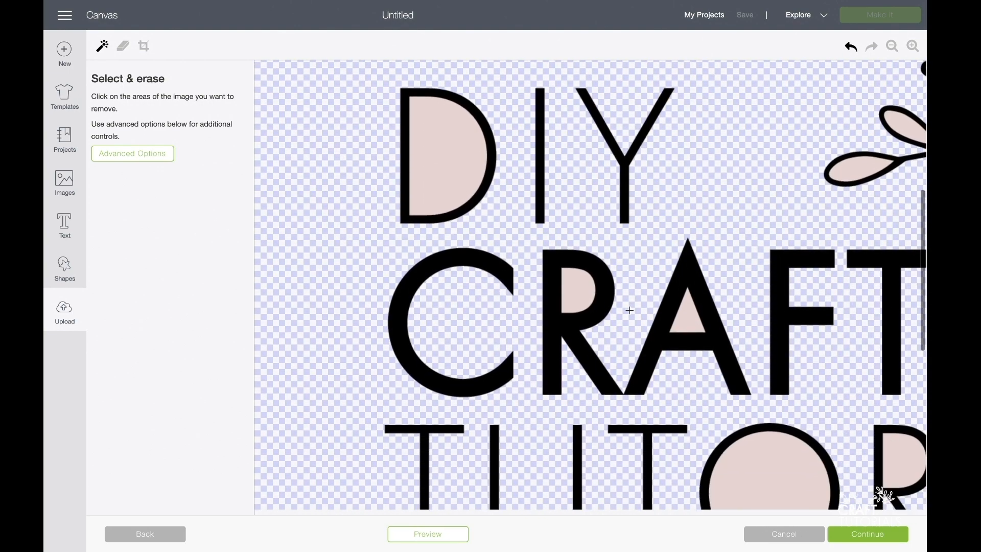
left_click(463, 138)
left_click(579, 290)
left_click(849, 48)
left_click(848, 48)
left_click(849, 48)
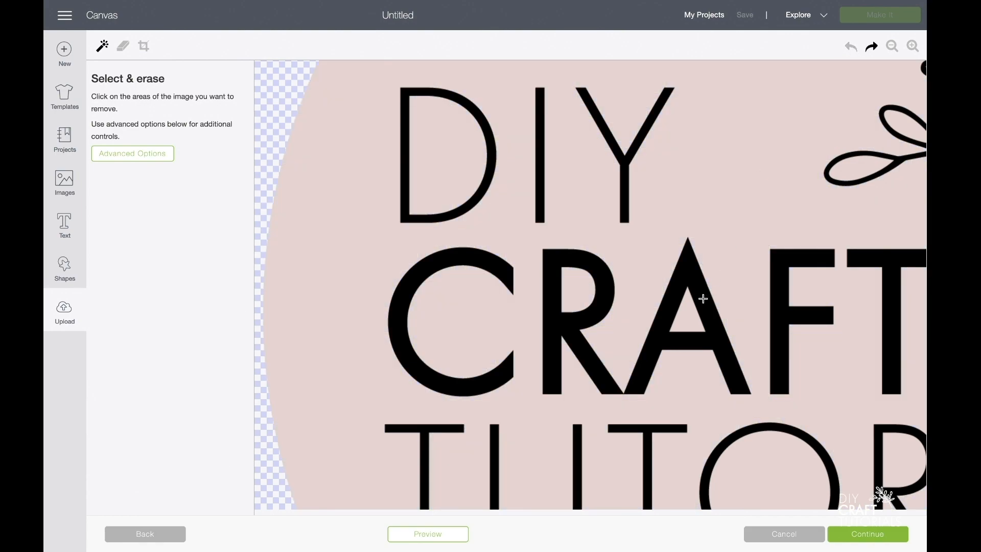
Save the logo as a Print Then Cut image and insert the card, web address and logo images onto the canvas.
left_click(866, 534)
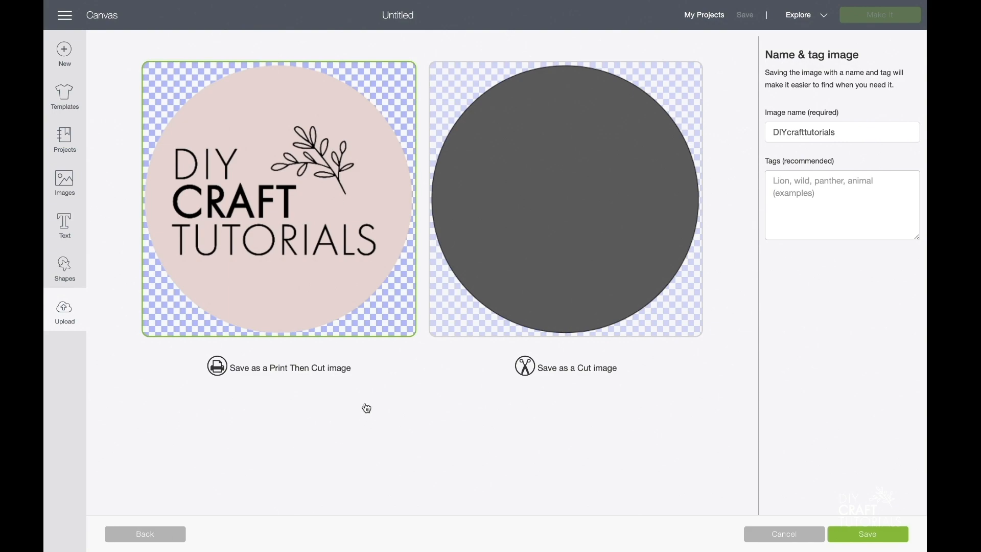
left_click(900, 537)
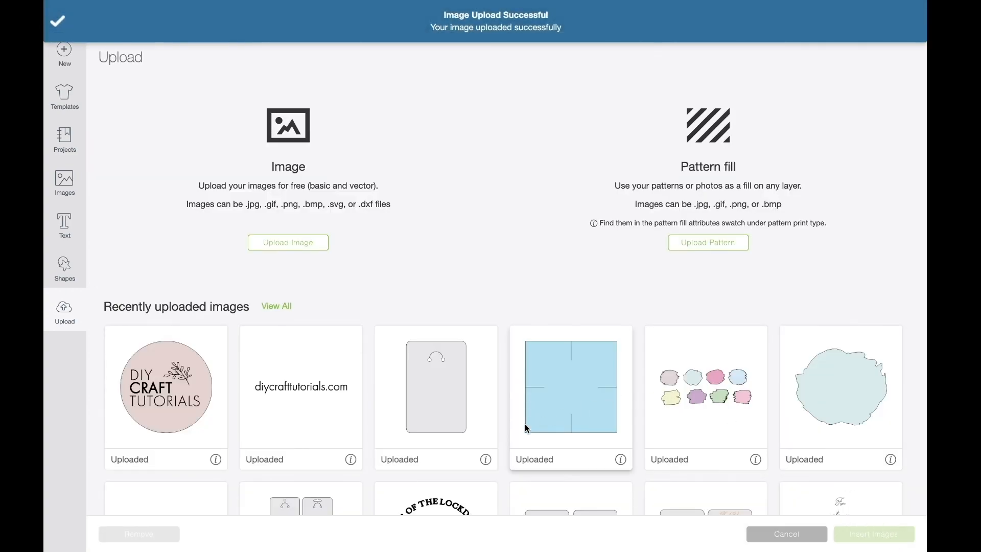
left_click(419, 392)
left_click(333, 388)
left_click(191, 388)
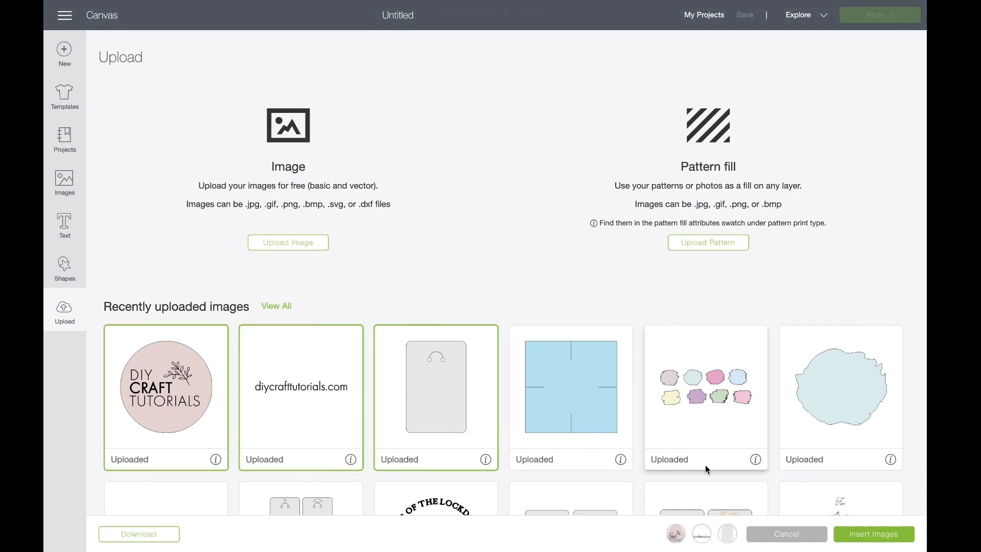
left_click(841, 531)
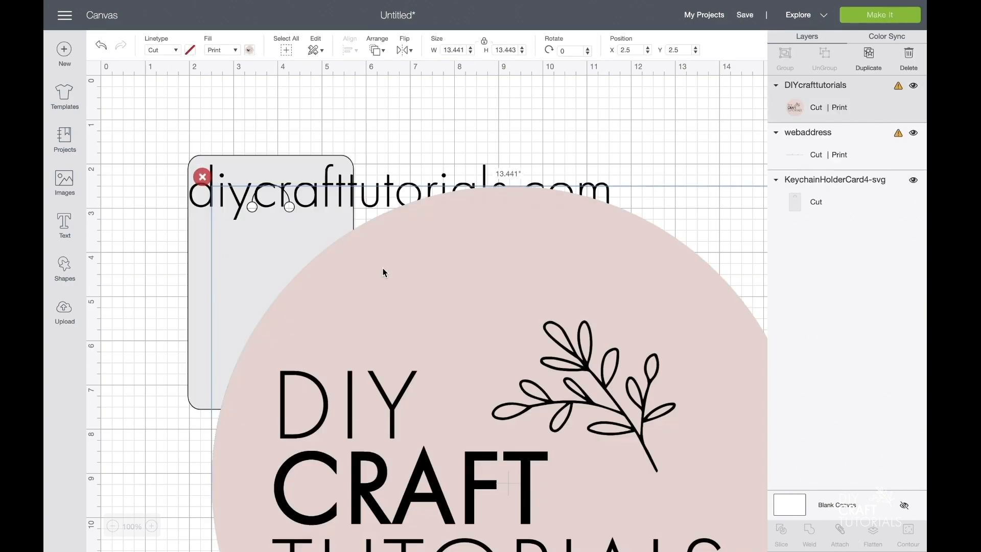
Move the logo and web address clear of the card, scaling the logo to about 2.78 in and the web address to about 2.53 in wide.
left_click_drag(388, 278, 350, 207)
left_click(112, 526)
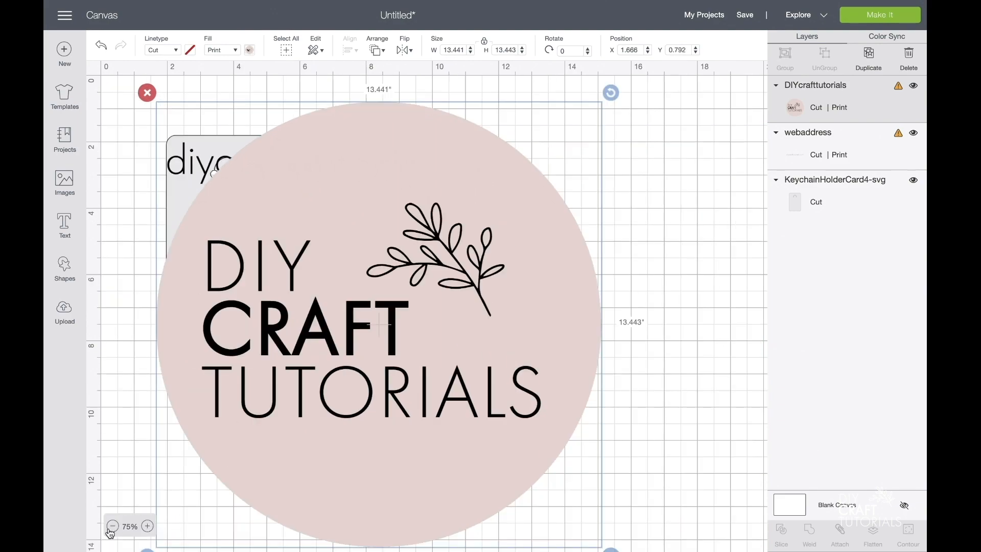
left_click(113, 526)
left_click_drag(189, 277, 383, 290)
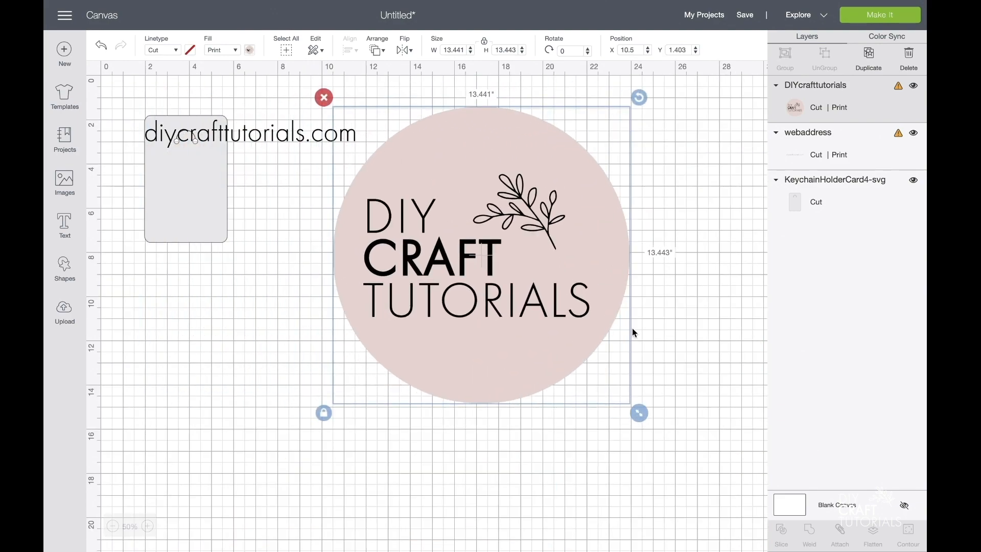
left_click_drag(633, 407, 385, 179)
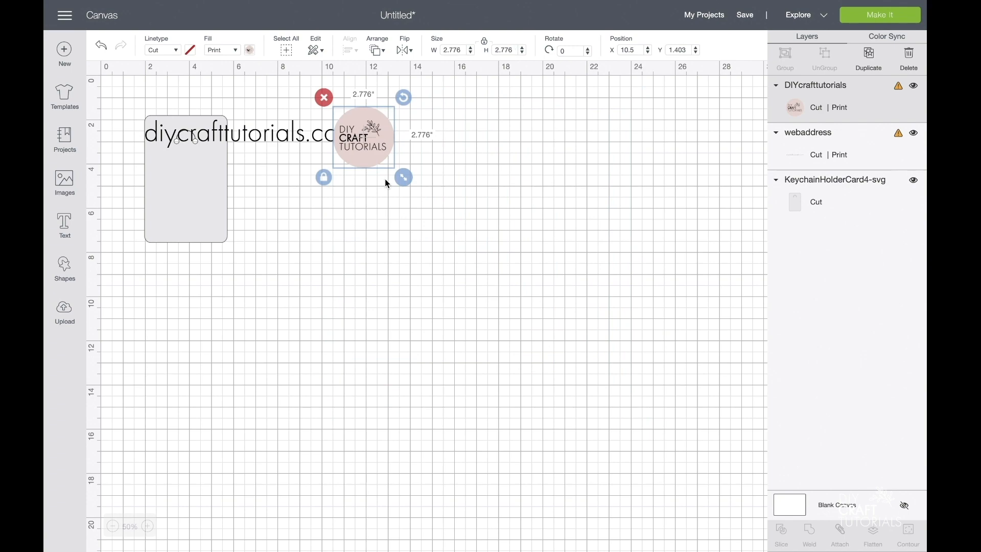
left_click_drag(295, 145, 382, 253)
left_click_drag(450, 265, 311, 257)
Shrink the web address to about 2 in wide and place it on the card near its lower edge.
left_click(147, 526)
left_click(147, 525)
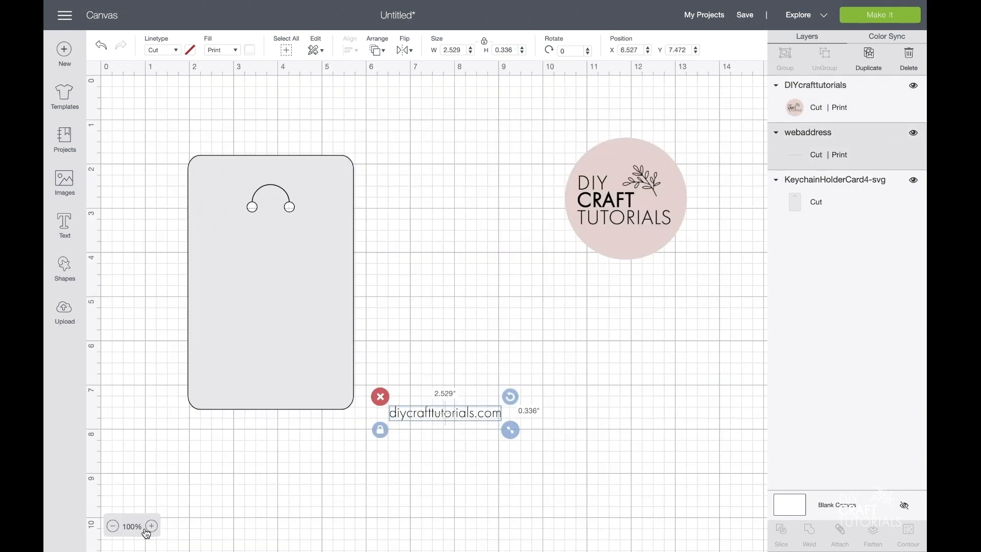
left_click(151, 527)
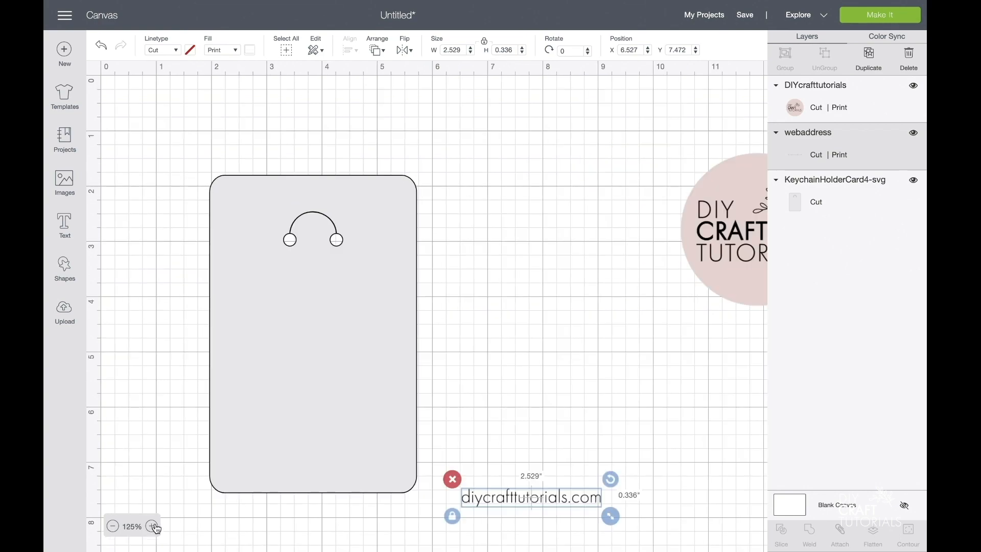
left_click(151, 527)
scroll(270, 410, "up", 2)
scroll(270, 410, "right", 2)
left_click_drag(746, 163, 495, 180)
left_click_drag(566, 469, 519, 378)
scroll(519, 379, "left", 1)
left_click_drag(594, 384, 354, 418)
Place the round logo on the card below the keychain holes and scale it to about 2 in wide.
left_click(663, 188)
left_click_drag(663, 188, 377, 298)
left_click_drag(425, 379, 375, 329)
left_click_drag(326, 272, 345, 284)
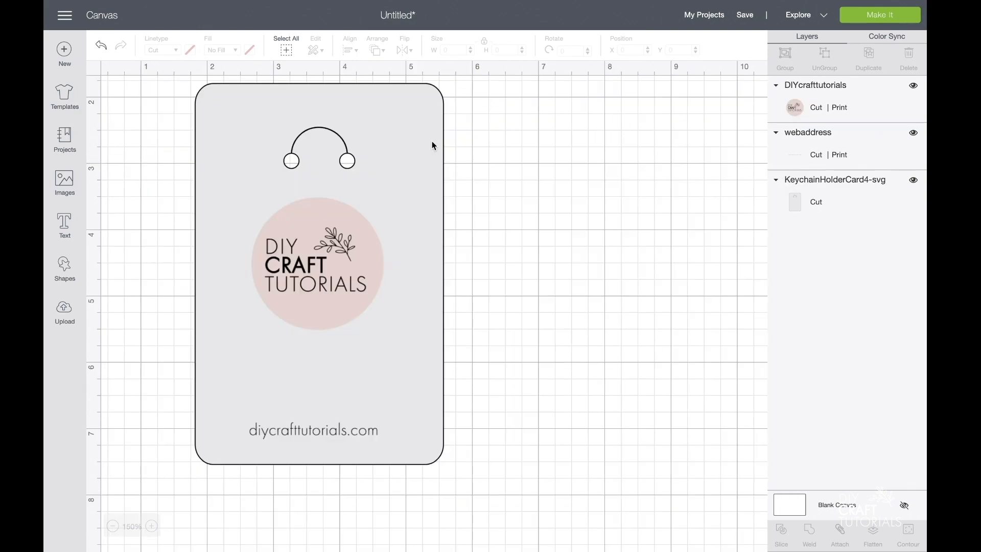
Change the keychain holder card's material color to white.
left_click(406, 132)
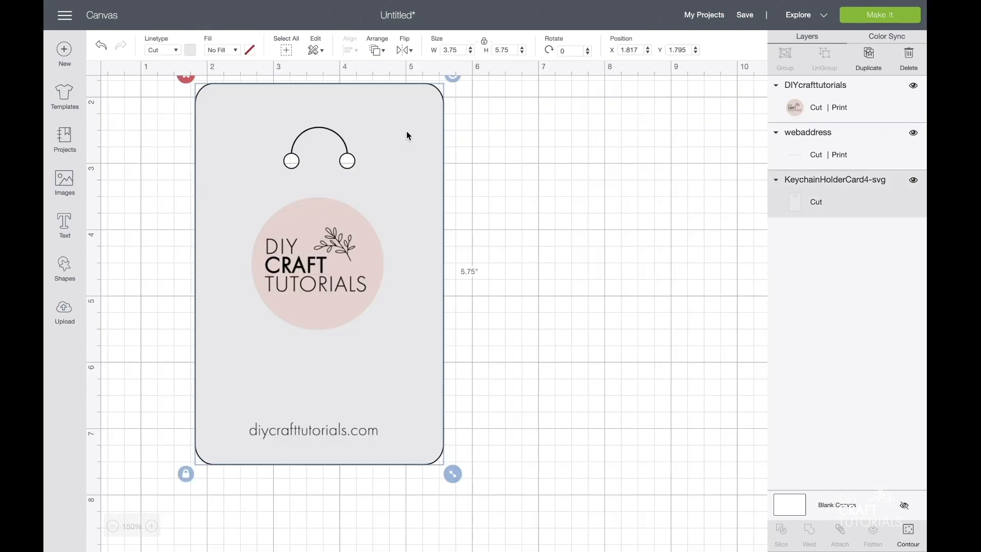
left_click(192, 53)
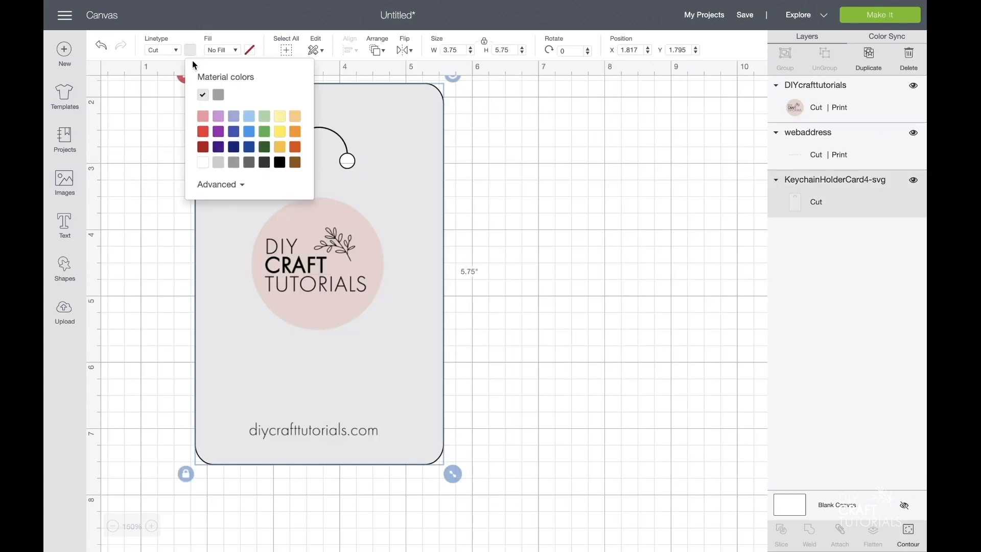
left_click(204, 169)
left_click(527, 149)
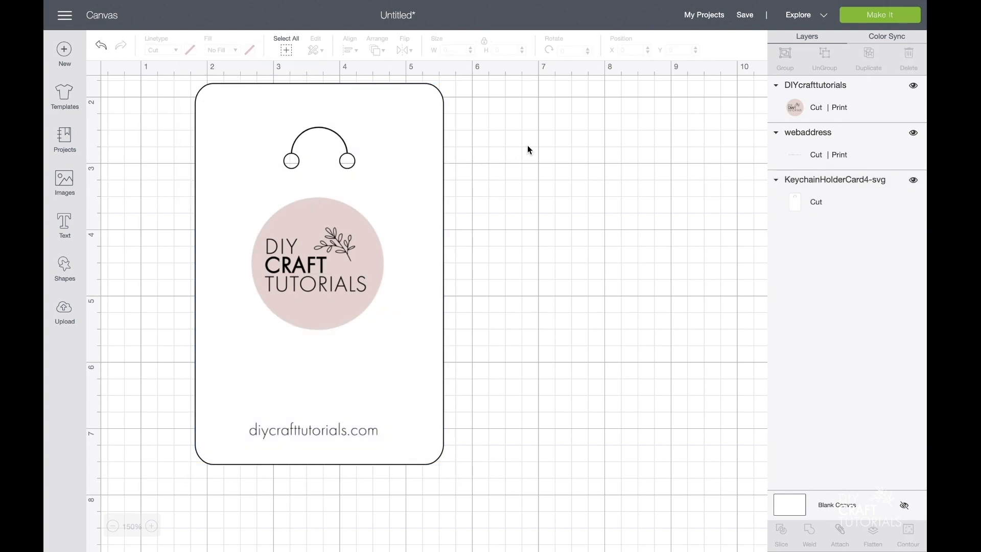
Center the logo, web address and card horizontally on one another.
left_click_drag(360, 512, 257, 129)
left_click(352, 50)
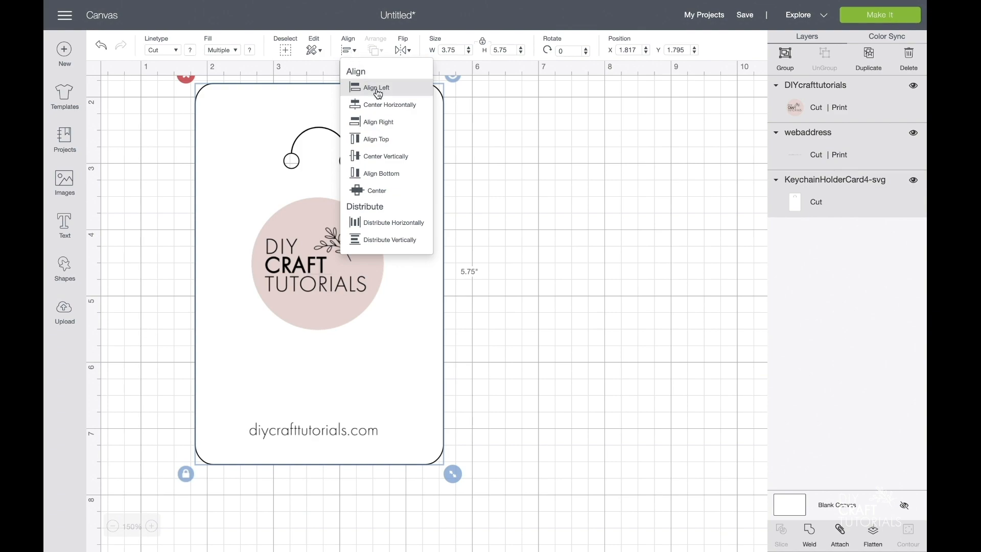
left_click(385, 104)
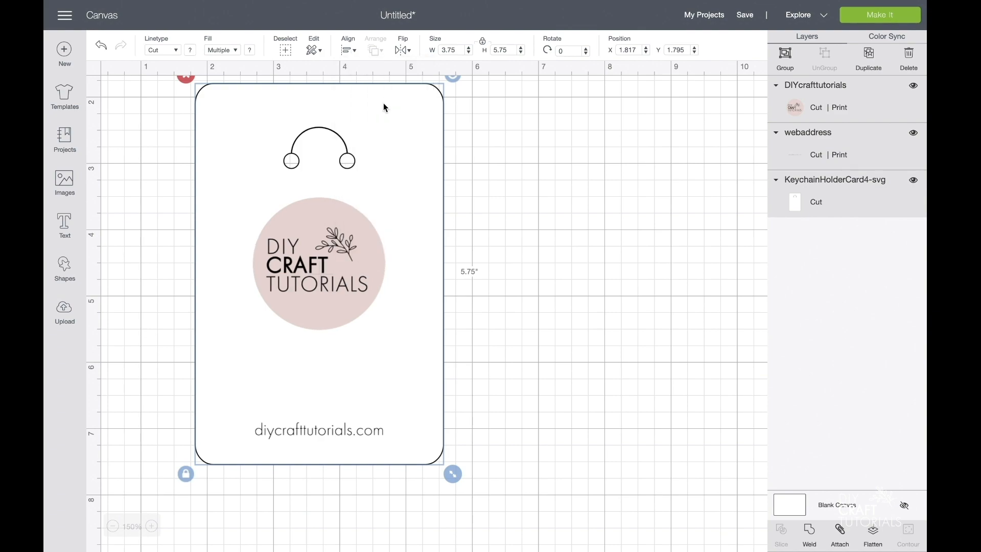
Flatten the logo, web address and keychain holder card into a single printable image.
left_click(511, 207)
left_click_drag(484, 491, 259, 138)
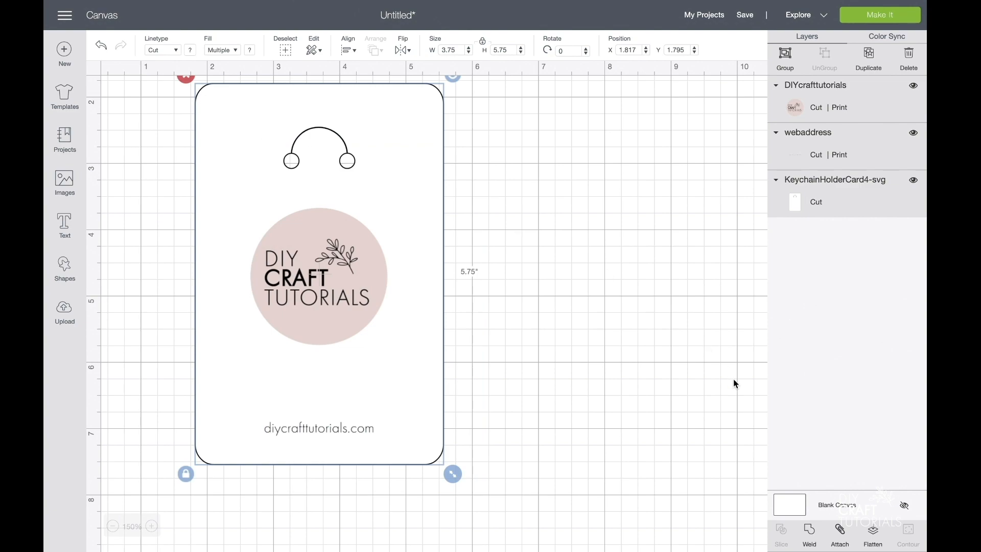
left_click(873, 535)
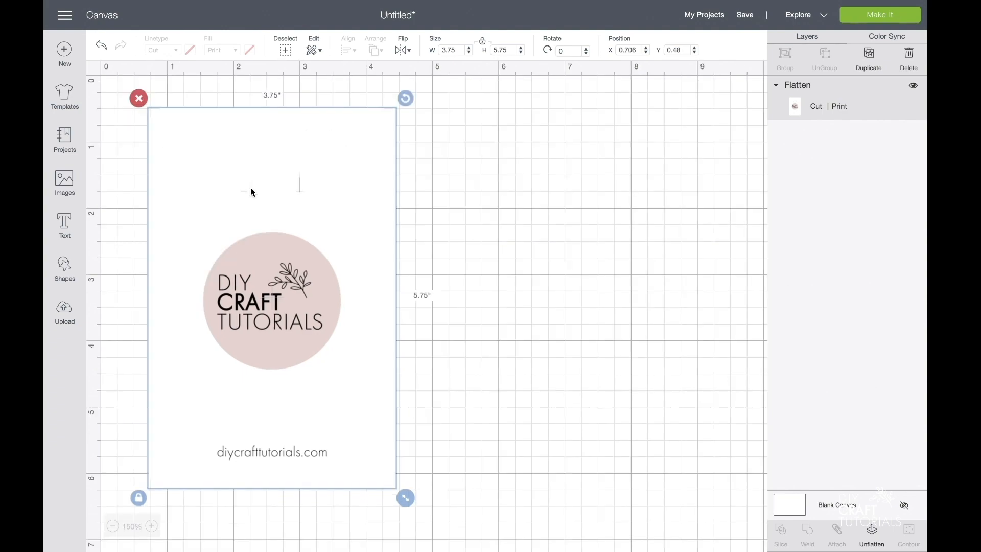
Duplicate the flattened card and place the copy to the right of the original with a small gap.
right_click(251, 189)
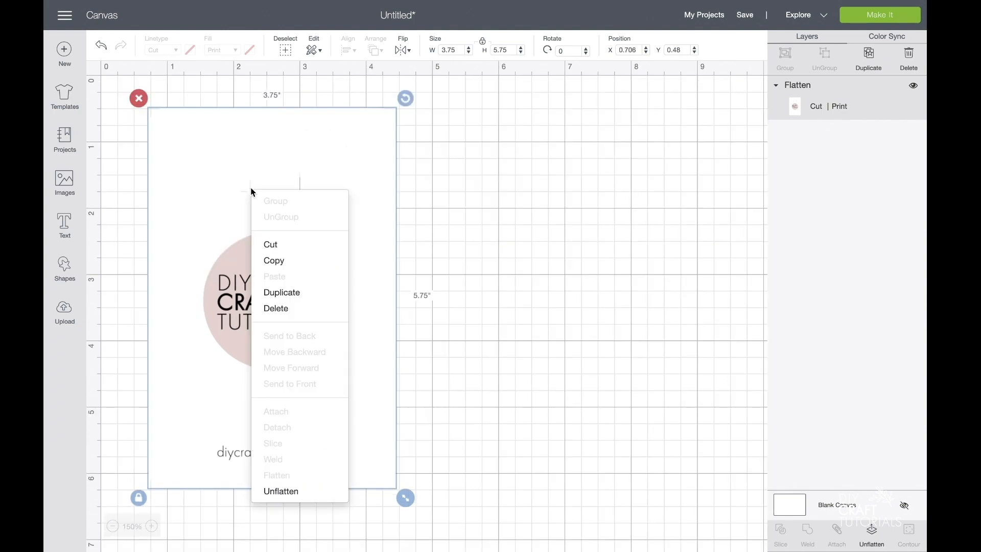
left_click(282, 292)
left_click_drag(286, 296, 522, 262)
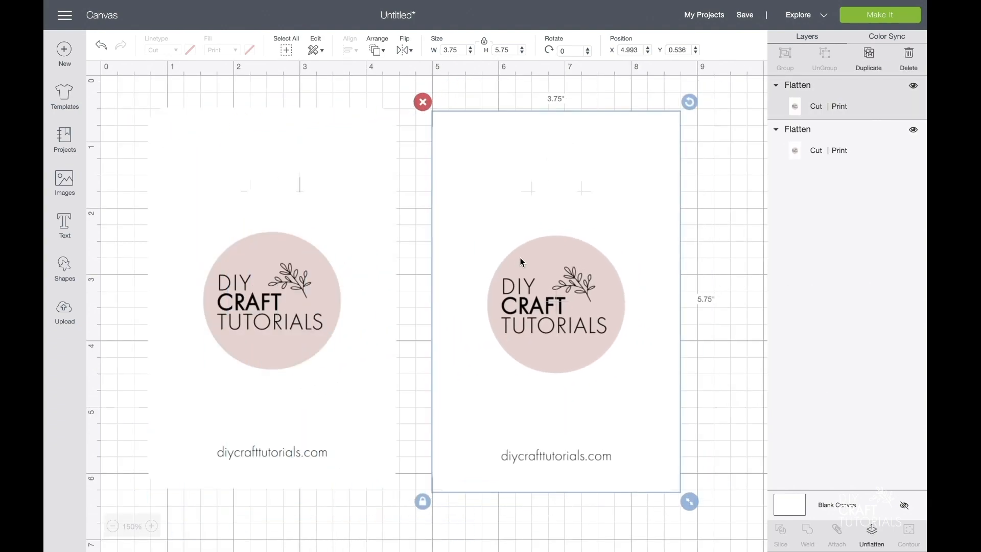
Add a square, enlarge it to about 6.25 in and move its layer behind both flattened cards.
left_click(64, 268)
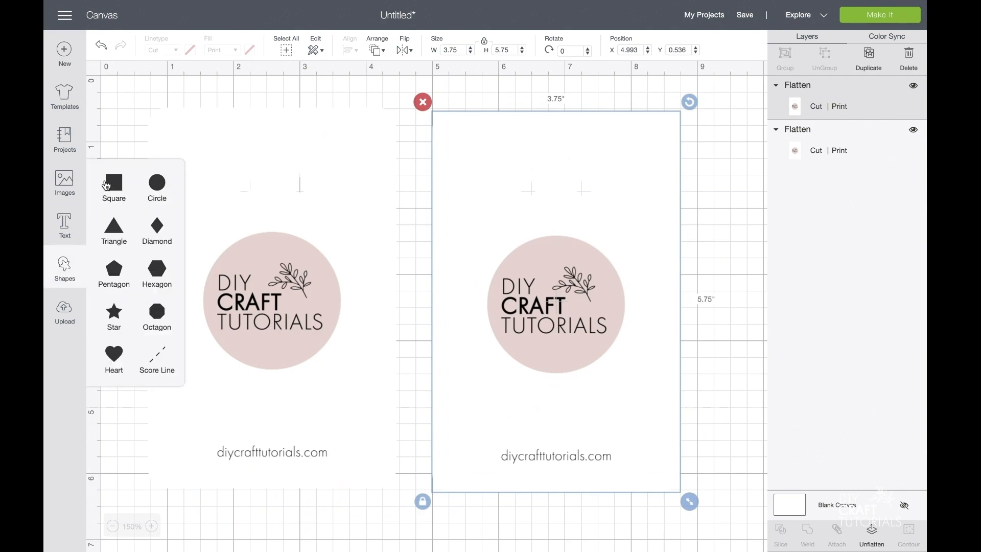
left_click(109, 185)
left_click_drag(357, 251, 309, 191)
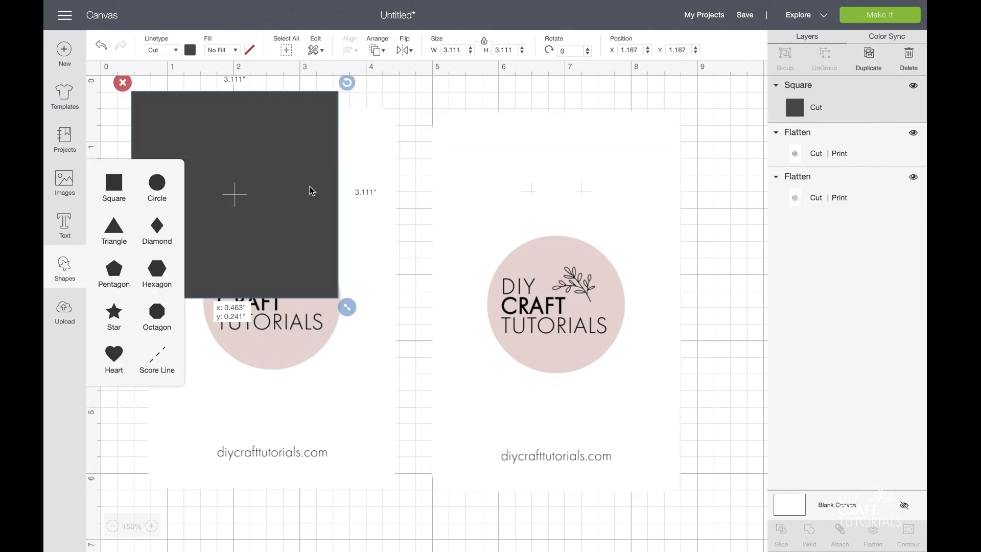
left_click_drag(348, 307, 556, 516)
left_click_drag(803, 108, 807, 211)
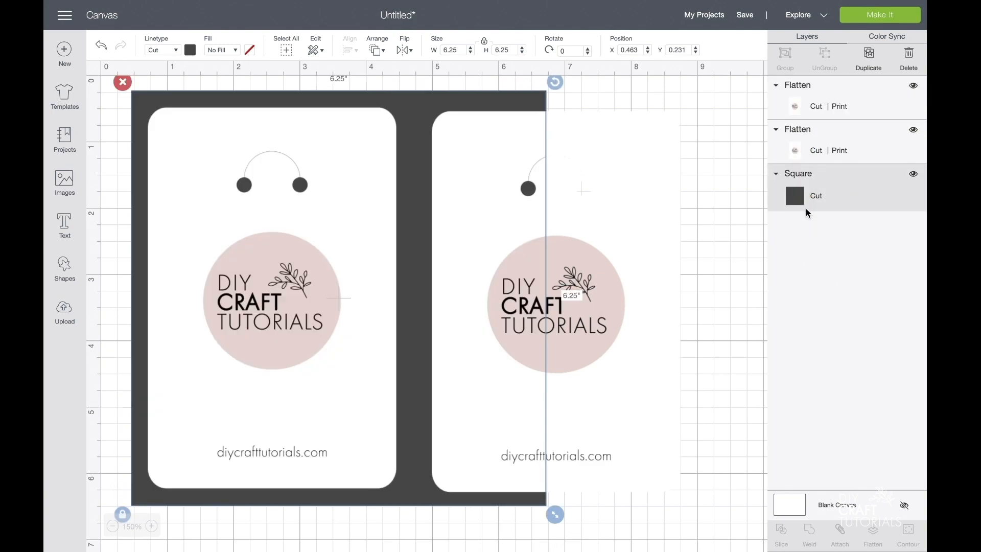
Delete the dark square behind the two cards.
left_click(708, 75)
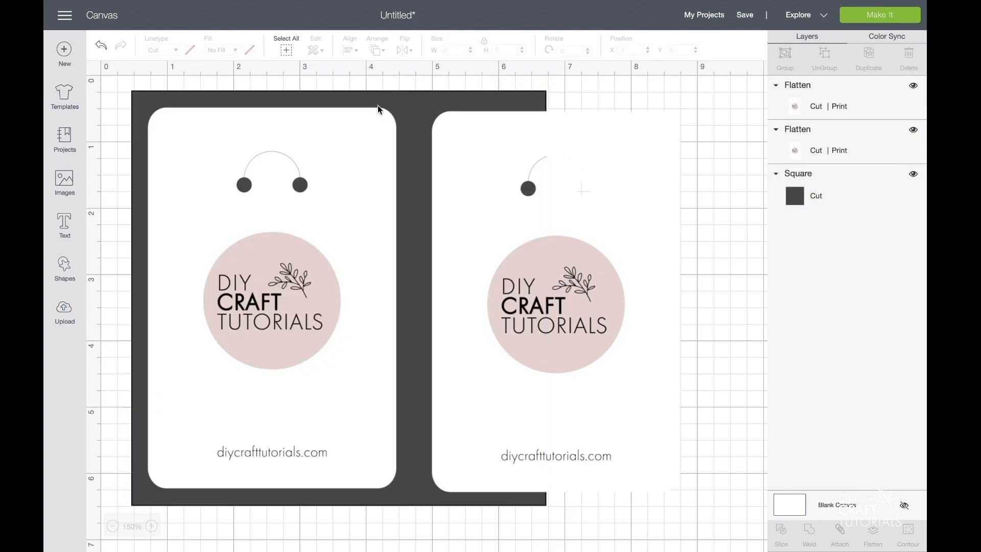
left_click_drag(398, 97, 366, 95)
key("Delete")
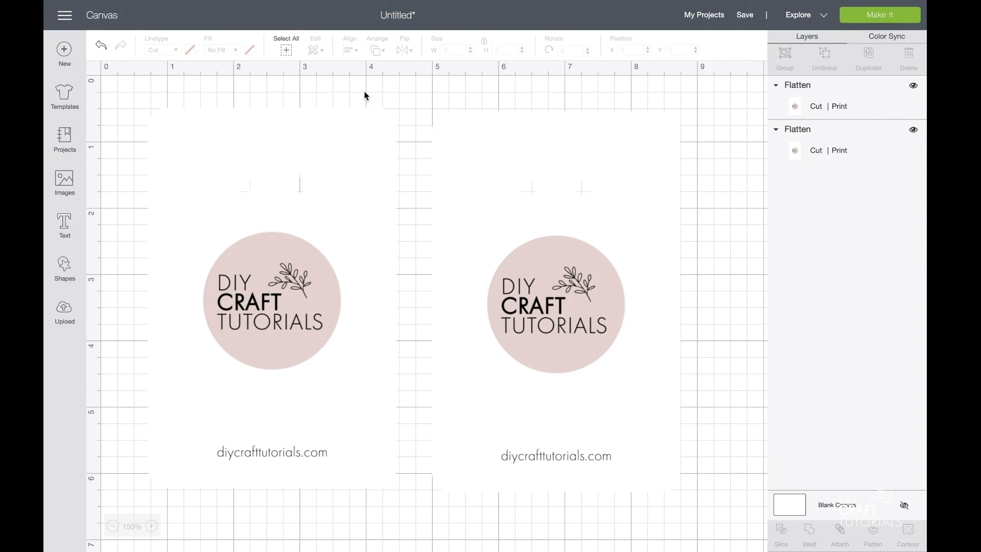
Attach the two flattened cards to each other to keep their layout on the mat.
left_click_drag(680, 223, 283, 284)
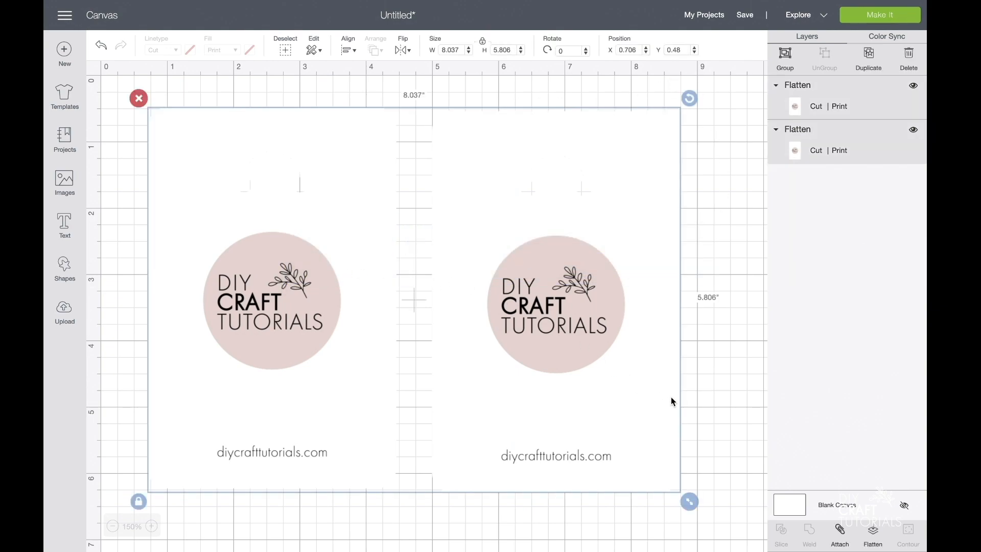
left_click(842, 534)
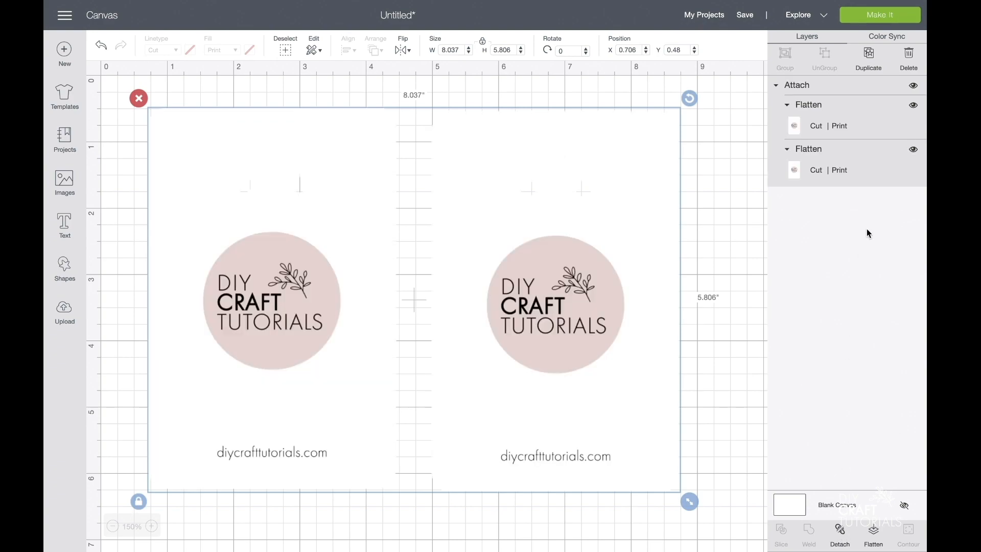
Make the project and print one copy of the card sheet on the OKI DATA CORP C610 with Use System Dialog enabled.
left_click(904, 16)
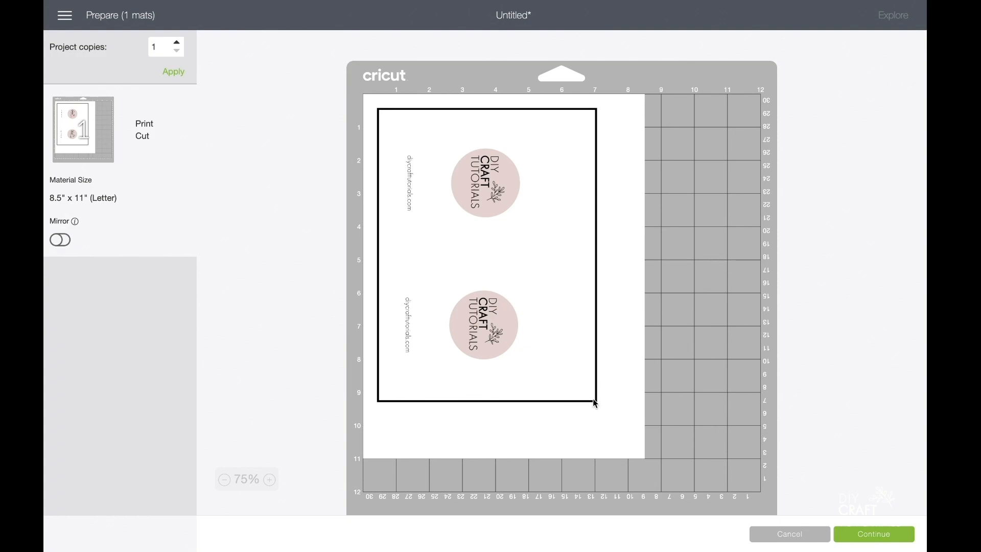
left_click(872, 539)
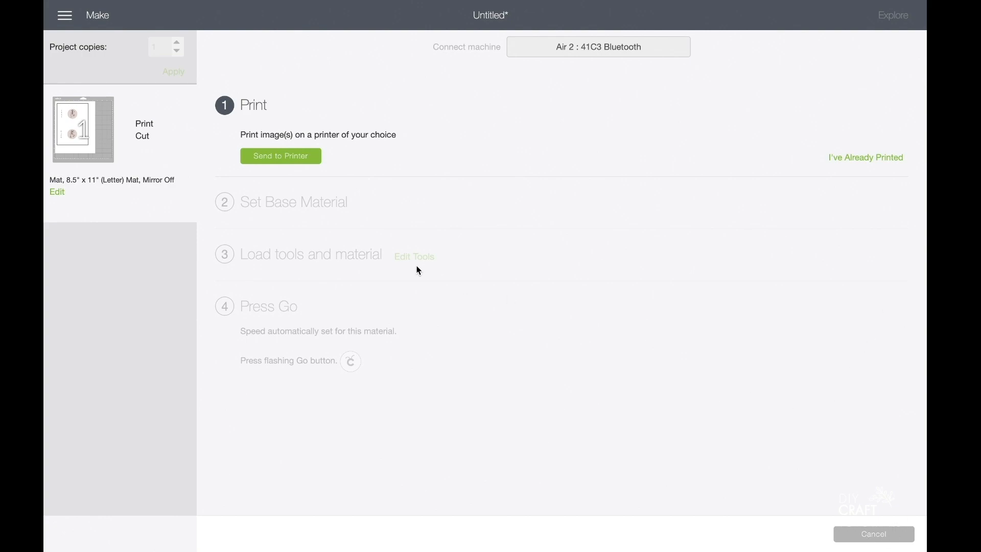
left_click(306, 156)
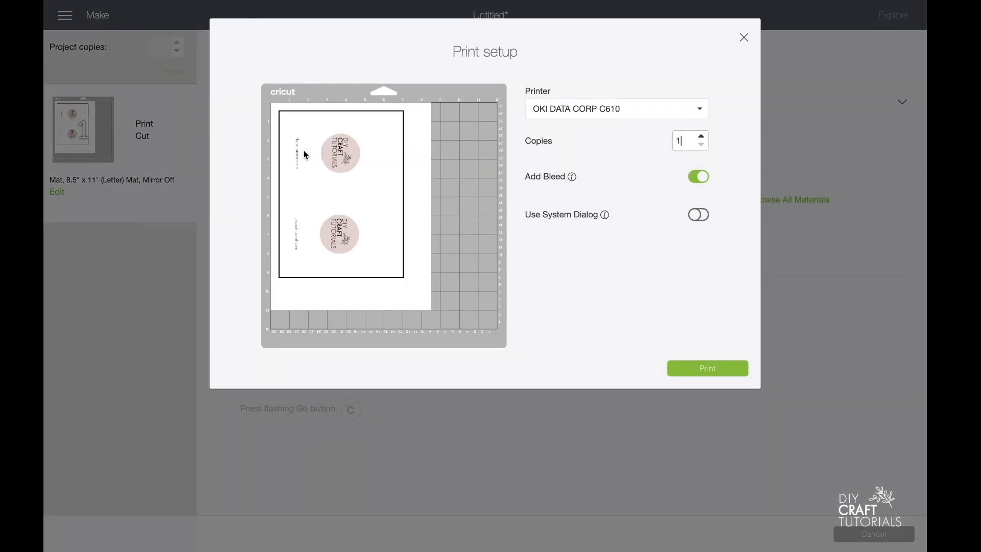
left_click(705, 217)
left_click(723, 372)
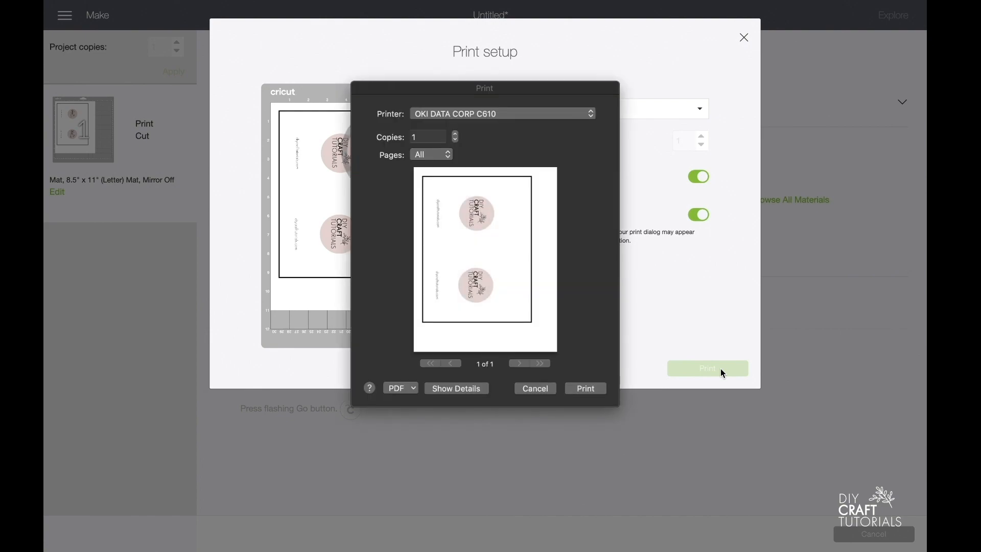
left_click(588, 389)
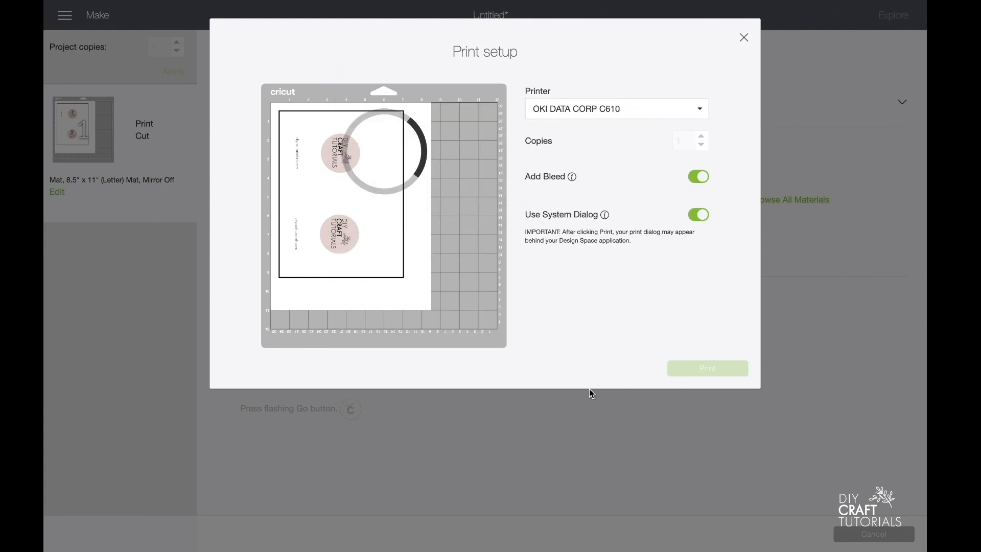